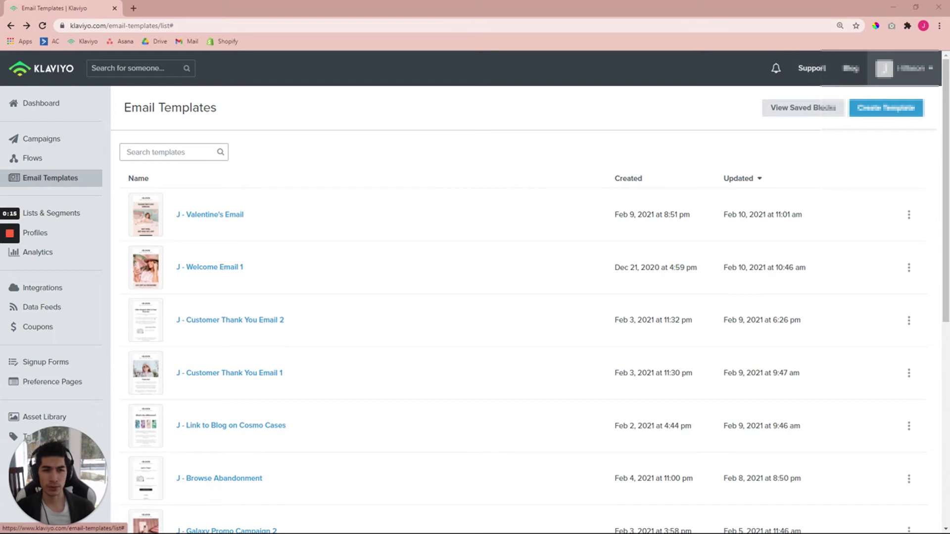
- Open Setup Web Tracking from the account menu and review the product.liquid instructions
{"action": "left_click", "coordinate": [903, 68]}
{"action": "scroll", "coordinate": [875, 143], "scroll_direction": "down", "scroll_amount": 3}
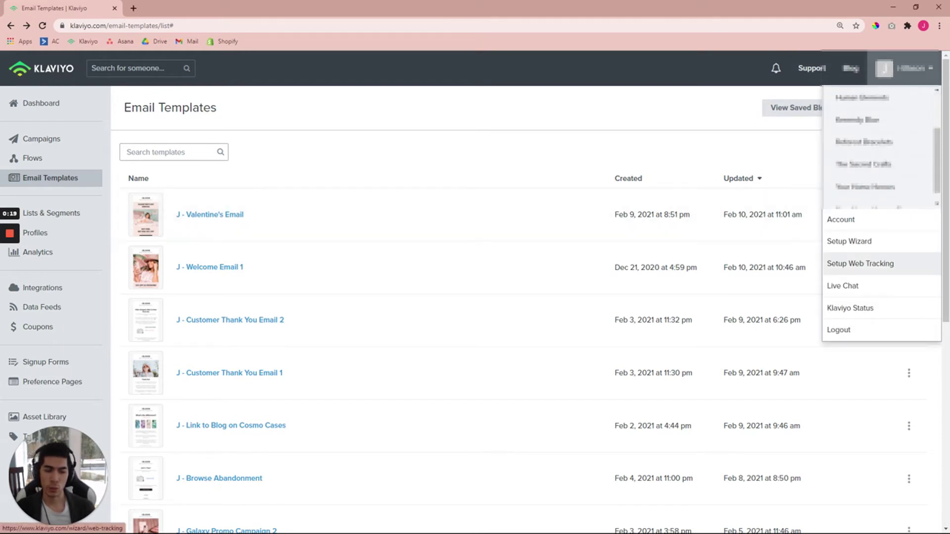
{"action": "left_click", "coordinate": [860, 264]}
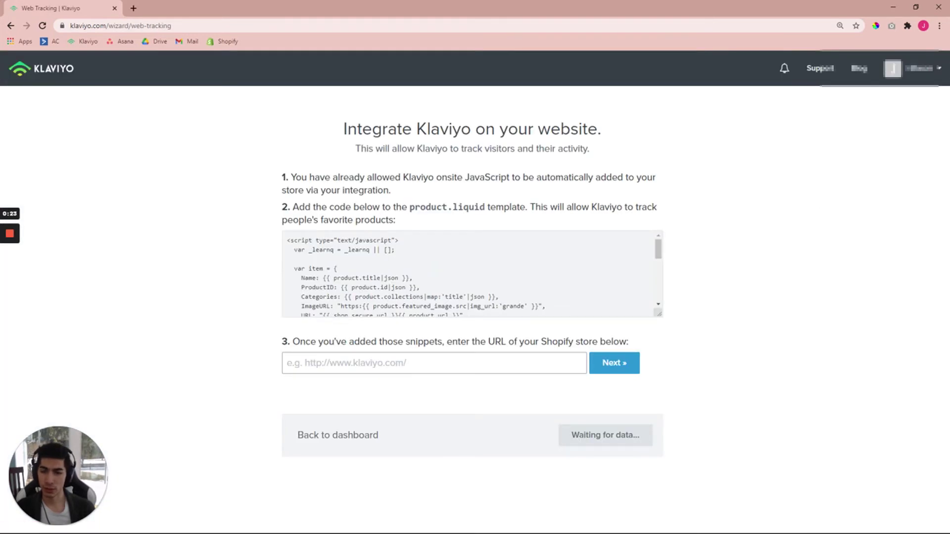
{"action": "left_click_drag", "start_coordinate": [281, 175], "coordinate": [452, 218]}
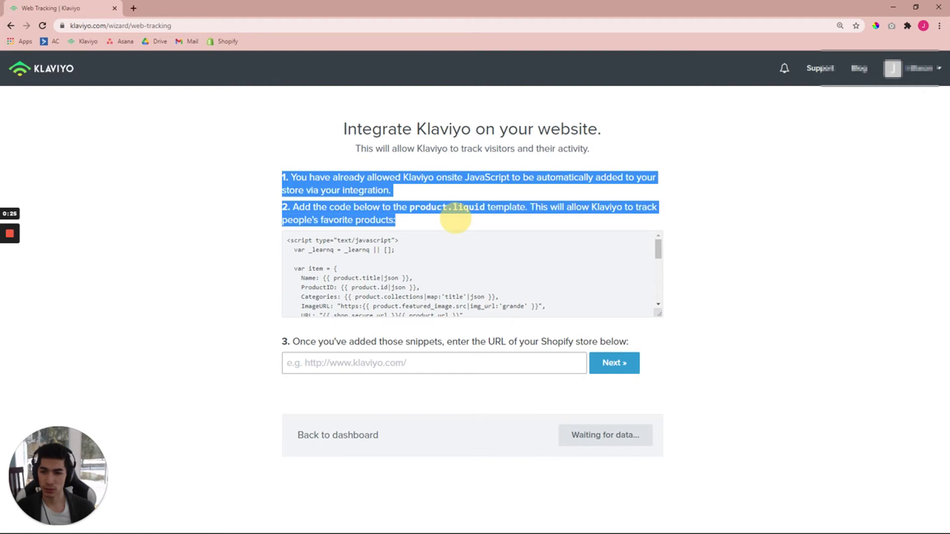
{"action": "left_click", "coordinate": [452, 213]}
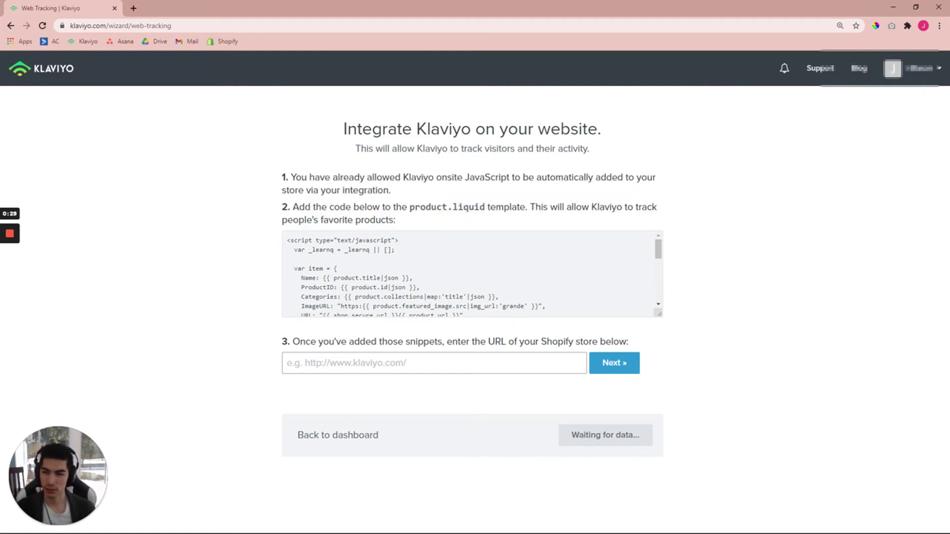
- Copy the product.liquid tracking code snippet and go to the Shopify Themes admin
{"action": "left_click", "coordinate": [445, 272]}
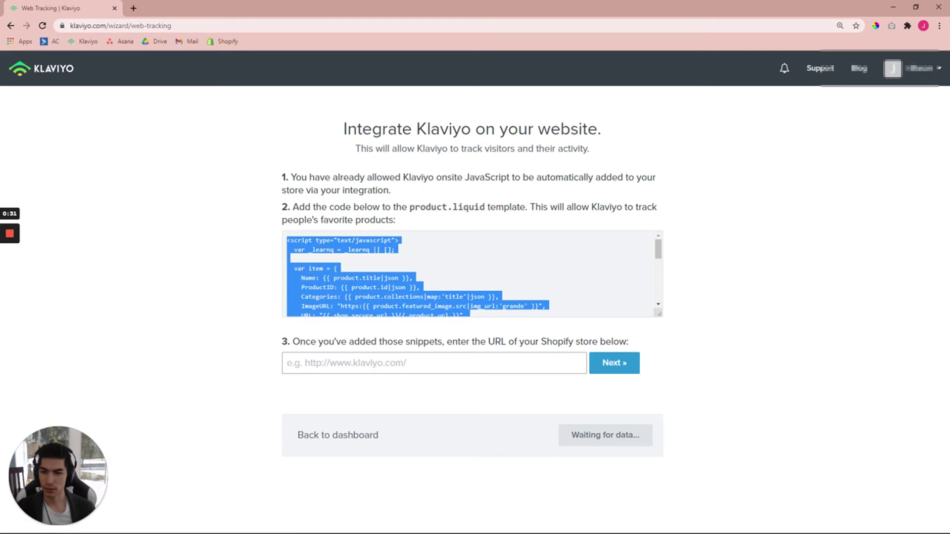
{"action": "right_click", "coordinate": [353, 302]}
{"action": "left_click", "coordinate": [389, 336]}
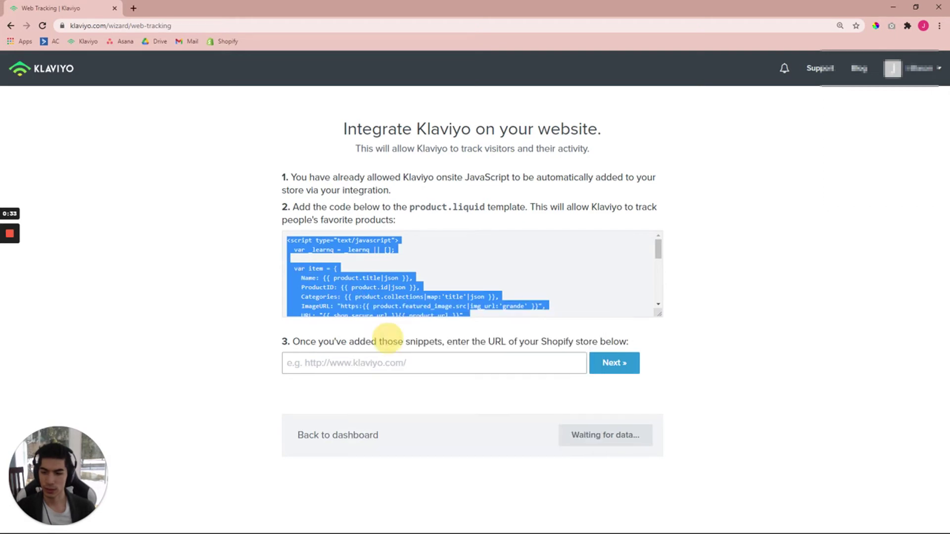
{"action": "left_click", "coordinate": [191, 266]}
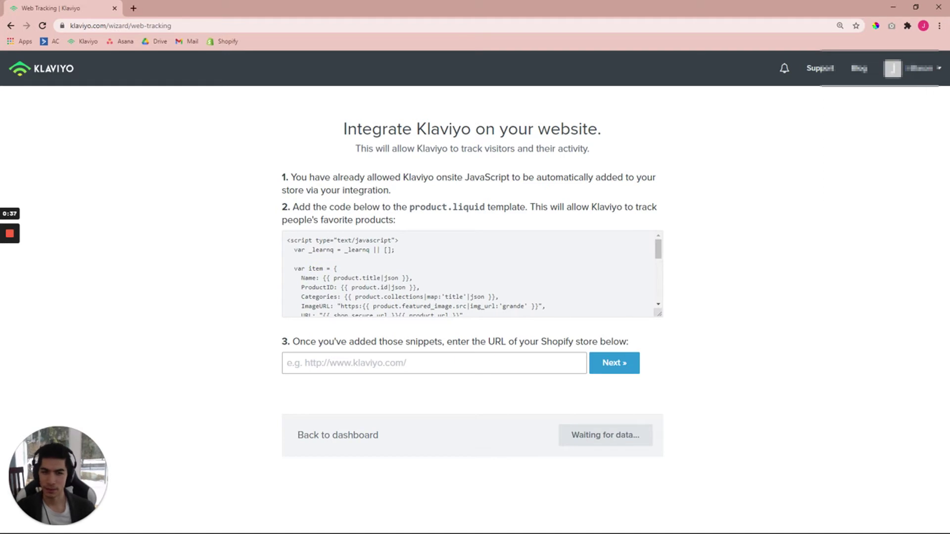
{"action": "key", "text": "alt+Tab"}
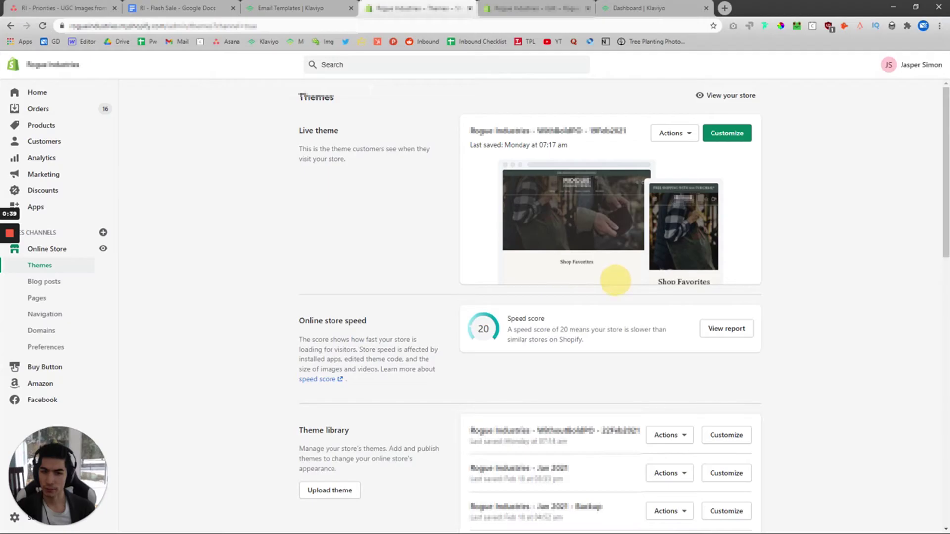
- Show the live theme's Actions dropdown to reach Edit code
{"action": "left_click", "coordinate": [218, 246]}
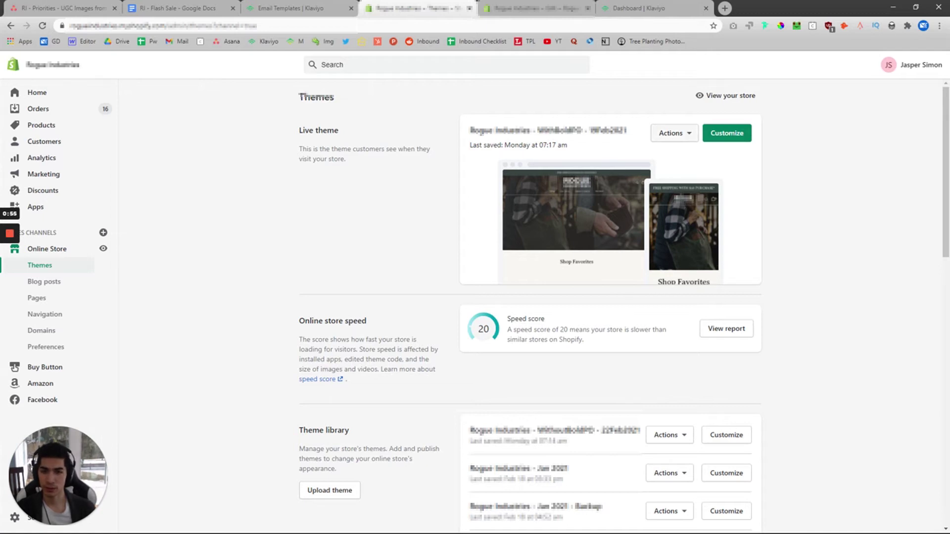
{"action": "left_click", "coordinate": [674, 133]}
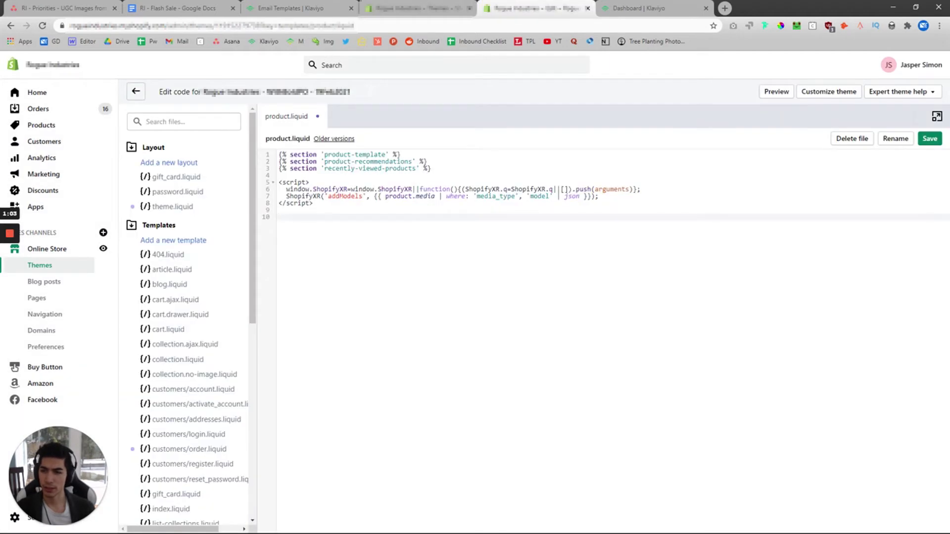
- Open the product.liquid template in the theme code editor
{"action": "scroll", "coordinate": [183, 357], "scroll_direction": "down", "scroll_amount": 4}
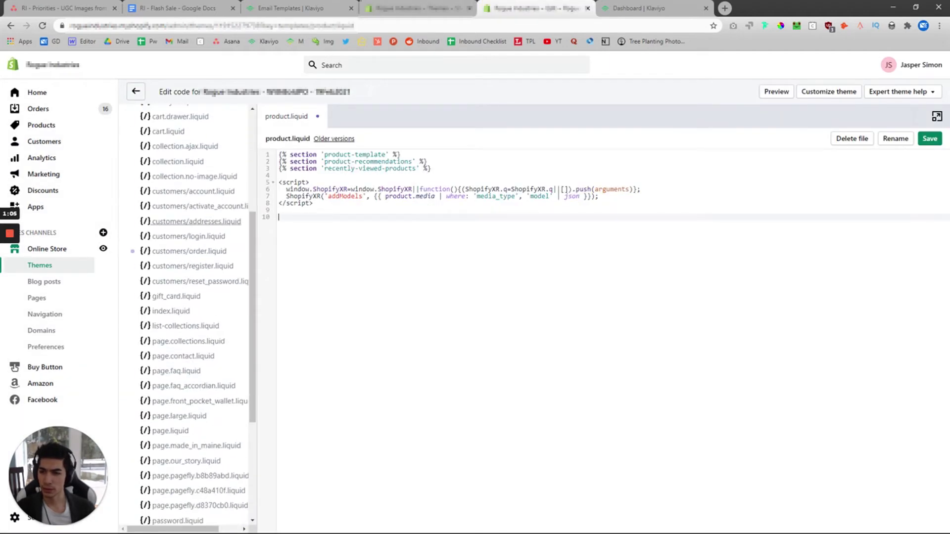
{"action": "scroll", "coordinate": [237, 409], "scroll_direction": "down", "scroll_amount": 4}
{"action": "scroll", "coordinate": [169, 144], "scroll_direction": "up", "scroll_amount": 15}
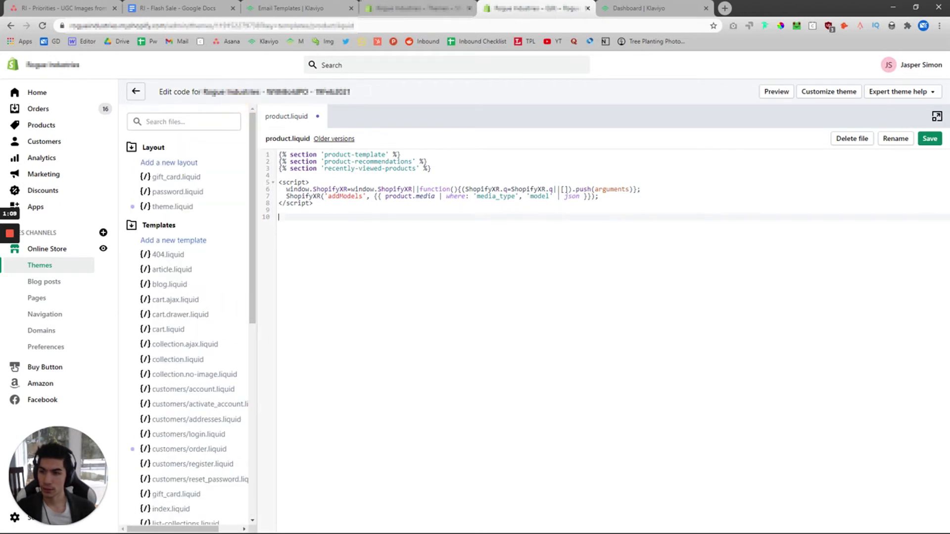
{"action": "left_click_drag", "start_coordinate": [252, 208], "coordinate": [267, 342]}
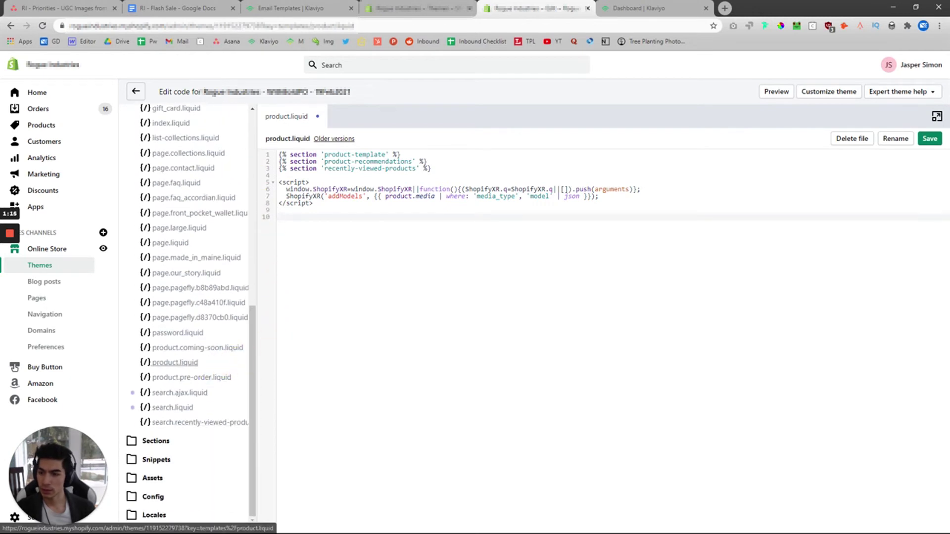
{"action": "left_click", "coordinate": [173, 362]}
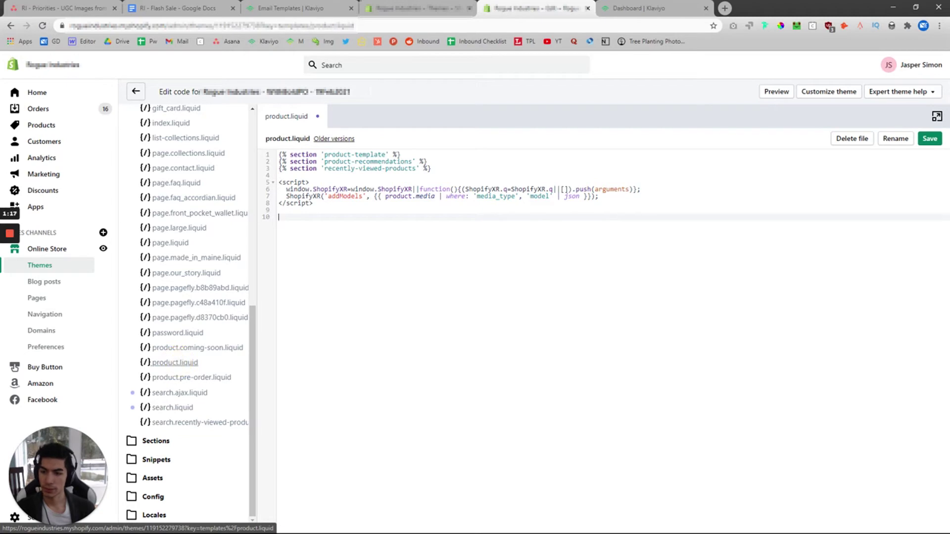
- Paste Klaviyo's tracking script on a new line at the end of product.liquid, then return to Klaviyo
{"action": "left_click", "coordinate": [302, 221]}
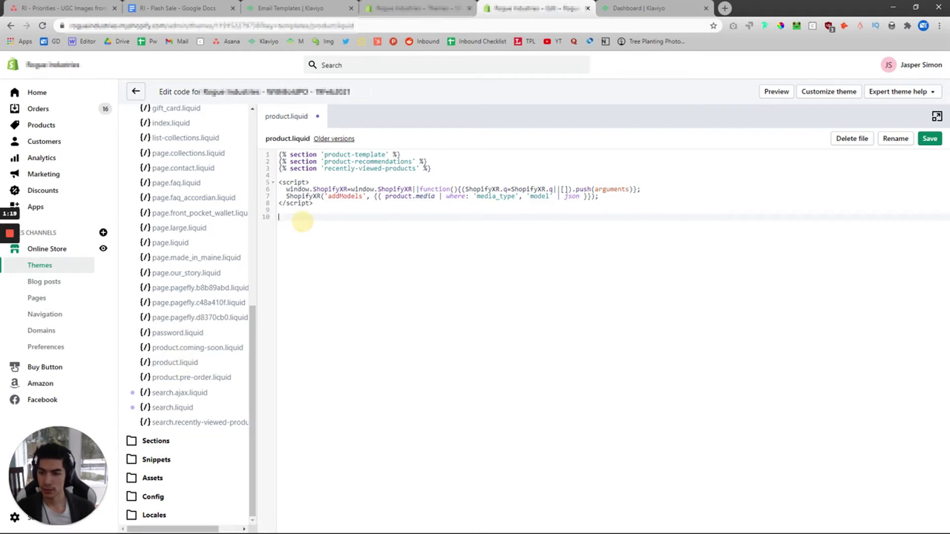
{"action": "key", "text": "Return"}
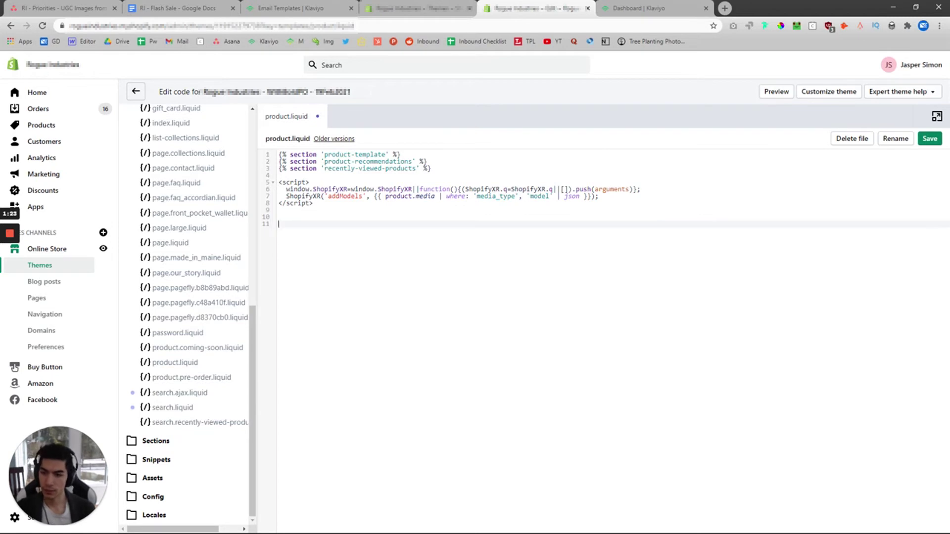
{"action": "key", "text": "ctrl+v"}
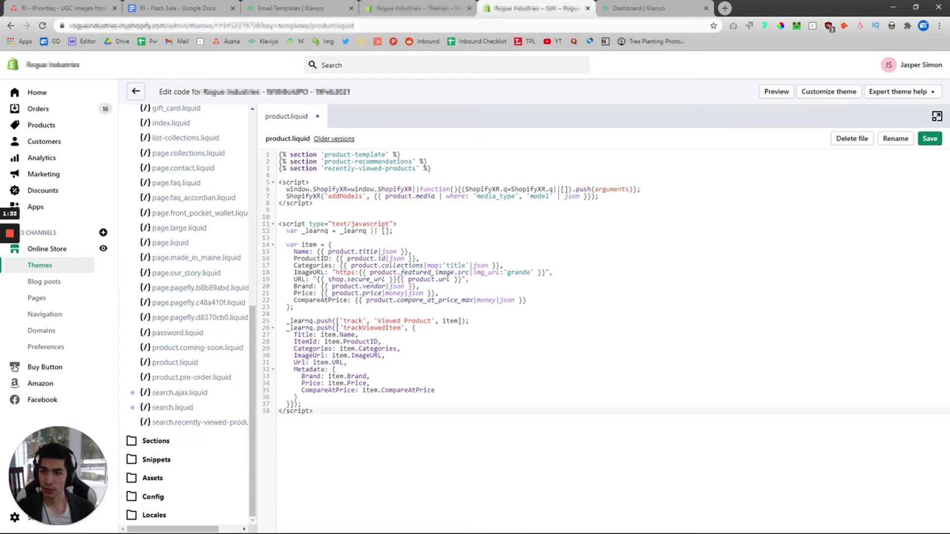
{"action": "key", "text": "alt+Tab"}
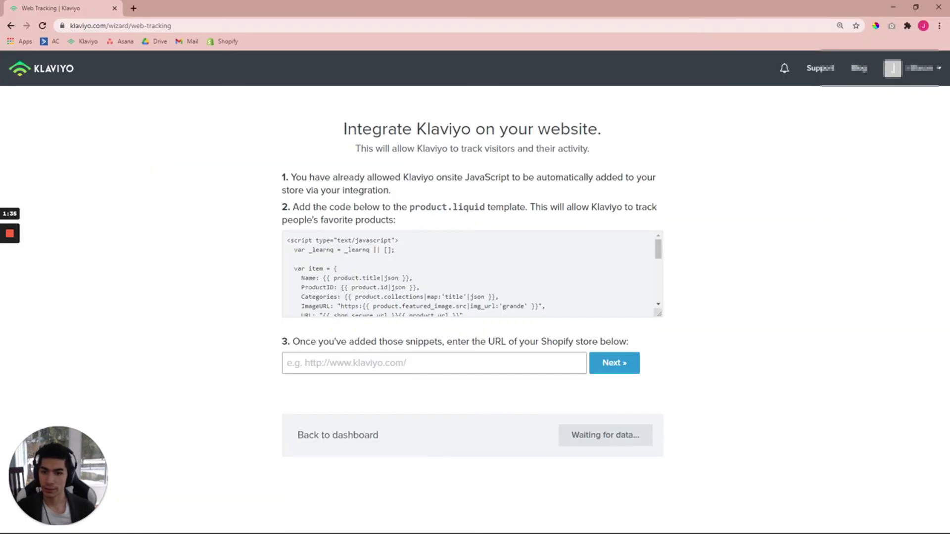
- Enter rogue-industries.com as the store URL and submit it for a verification link
{"action": "left_click", "coordinate": [238, 155]}
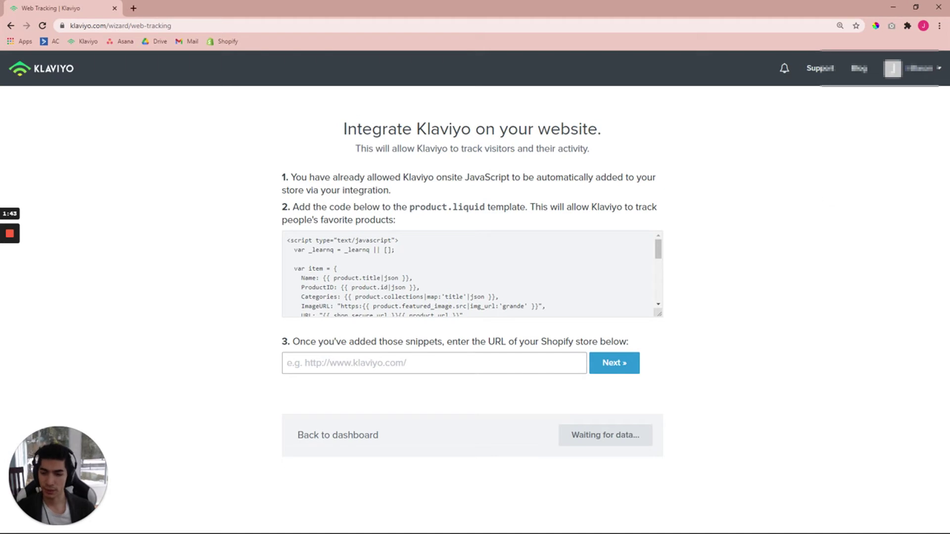
{"action": "left_click", "coordinate": [467, 364]}
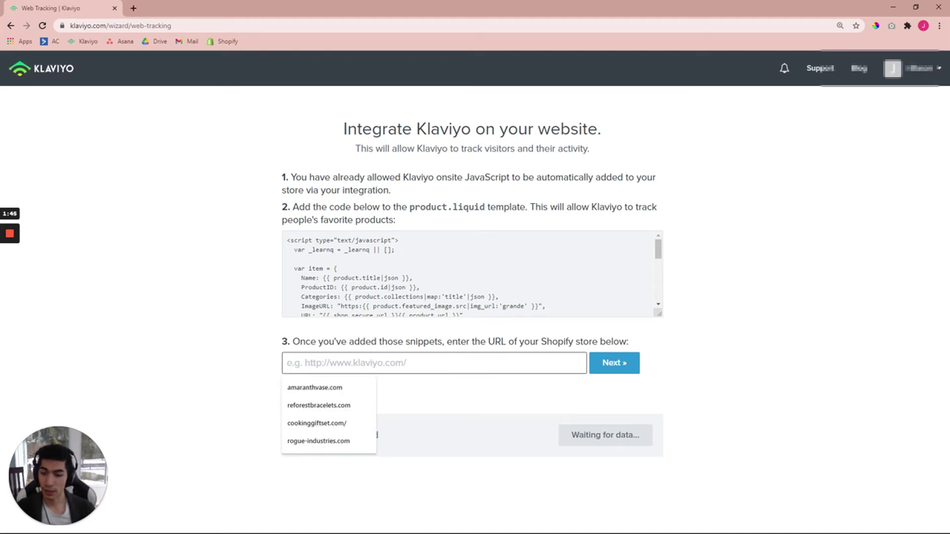
{"action": "left_click", "coordinate": [373, 440]}
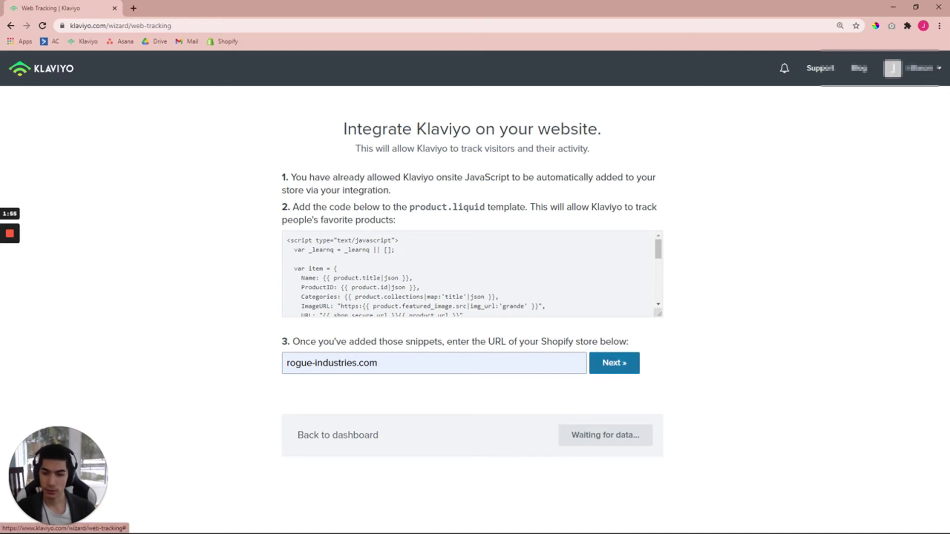
{"action": "left_click", "coordinate": [615, 362]}
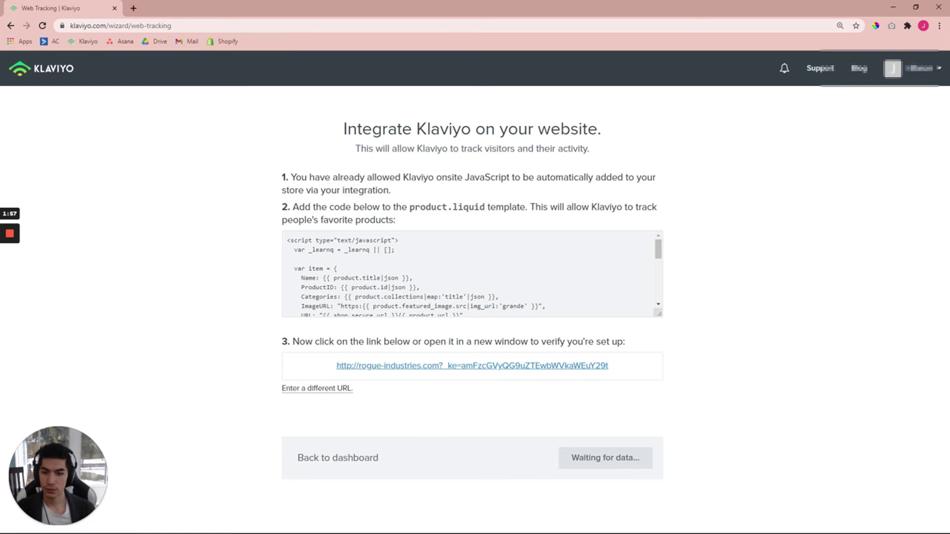
- Visit the storefront via the verification link and confirm the wizard shows data received
{"action": "left_click", "coordinate": [601, 365]}
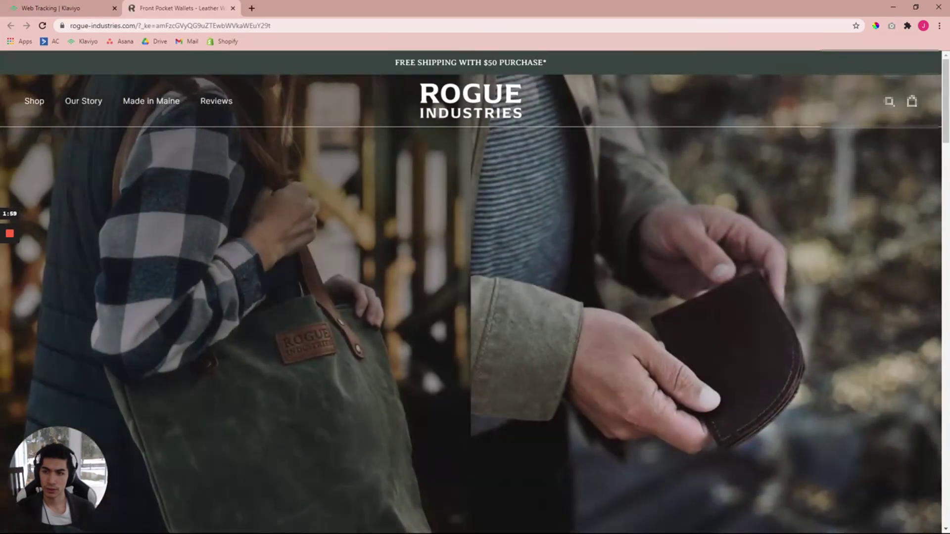
{"action": "scroll", "coordinate": [475, 292], "scroll_direction": "down", "scroll_amount": 5}
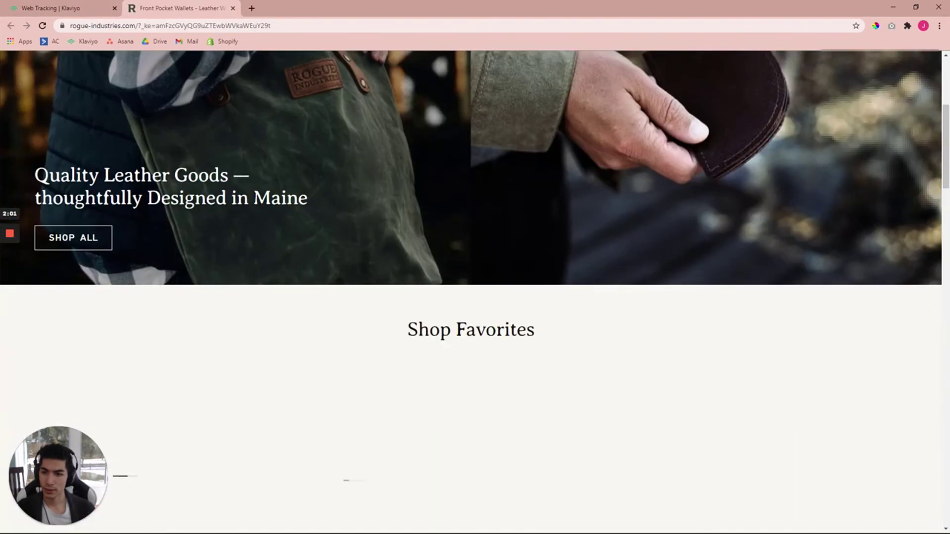
{"action": "left_click", "coordinate": [50, 8]}
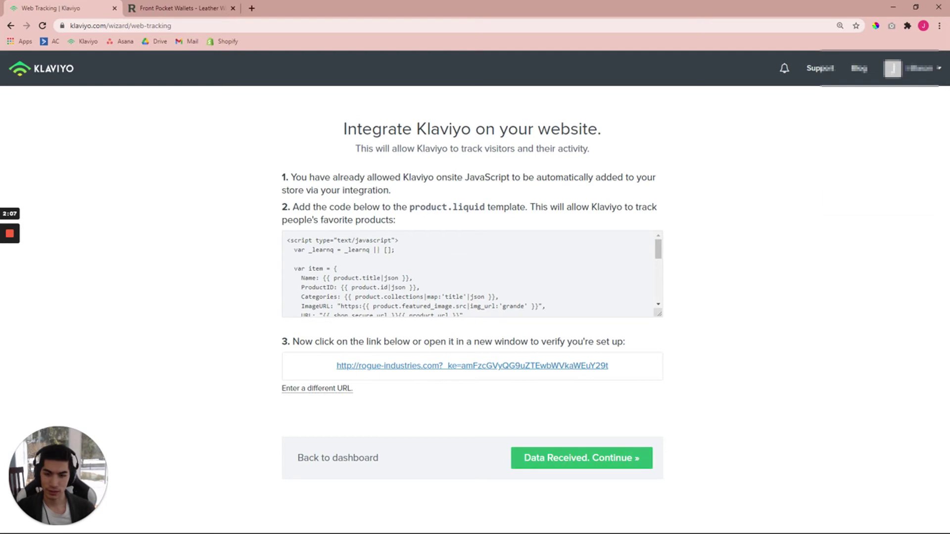
{"action": "left_click_drag", "start_coordinate": [281, 174], "coordinate": [483, 233]}
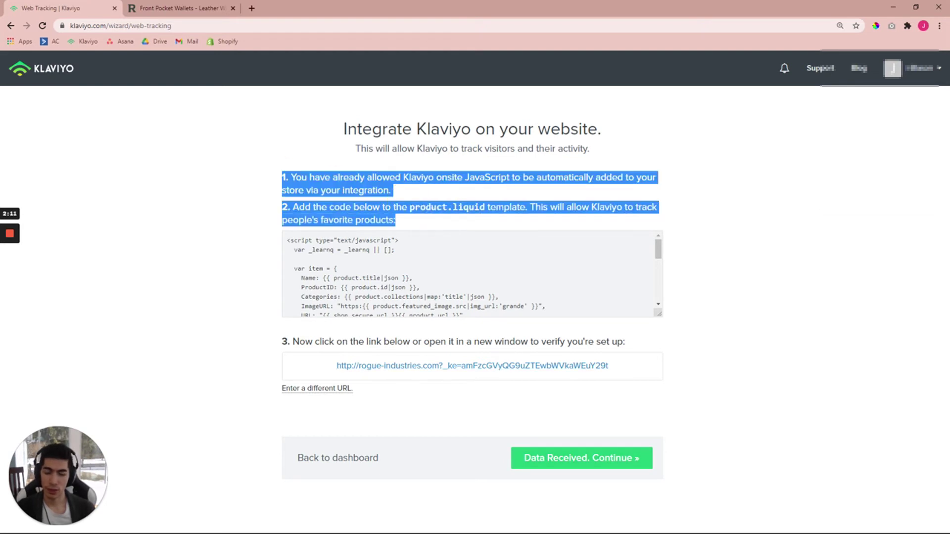
{"action": "left_click", "coordinate": [436, 221]}
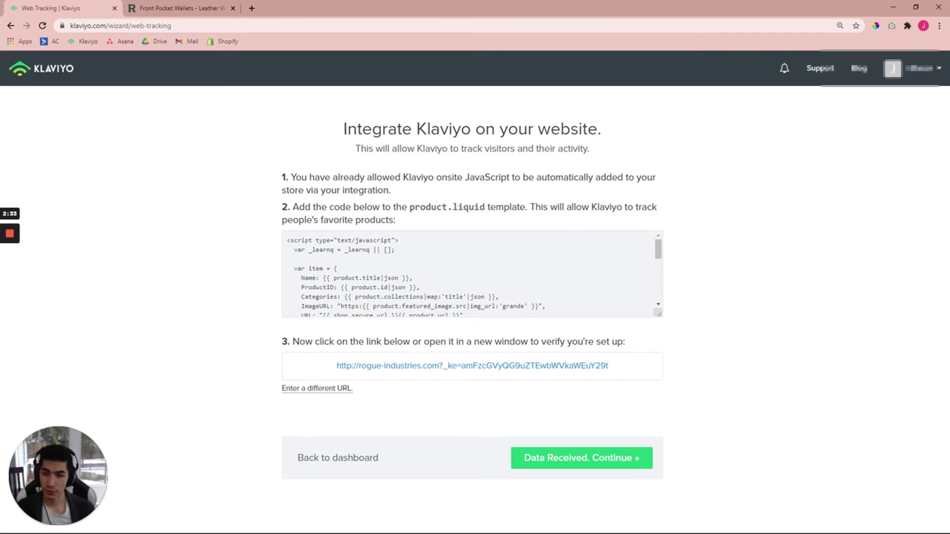
{"action": "key", "text": "alt+Tab"}
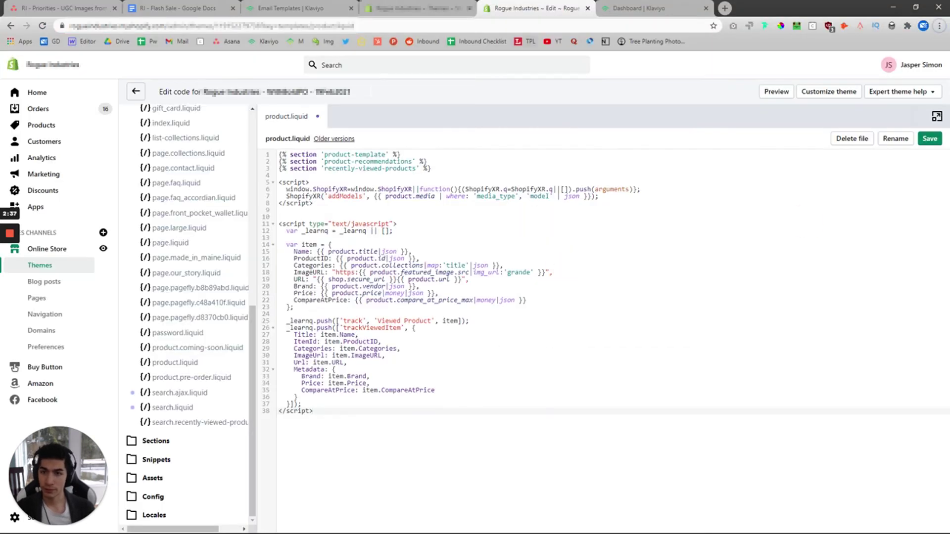
- Switch to the Dashboard | Klaviyo tab to view Viewed Product events in the Activity Feed
{"action": "left_click", "coordinate": [607, 8]}
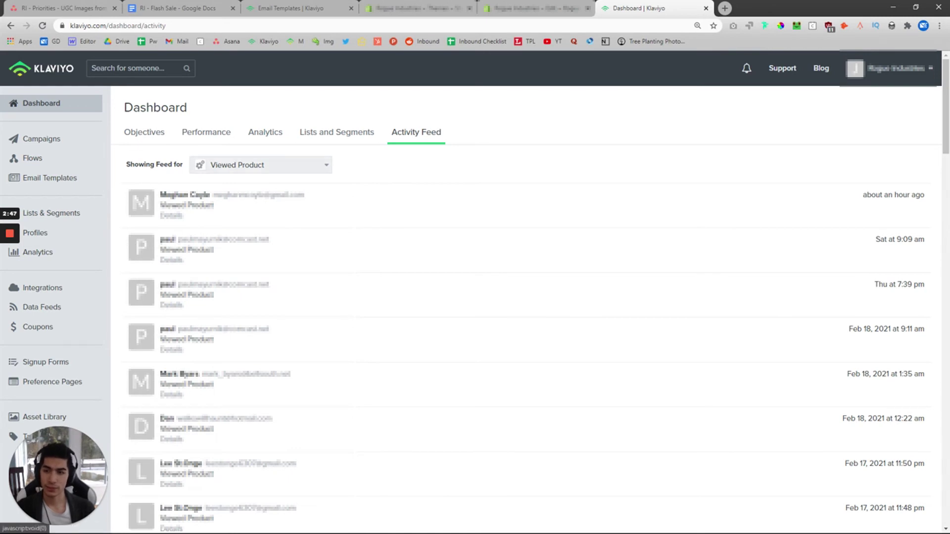
{"action": "left_click", "coordinate": [307, 164]}
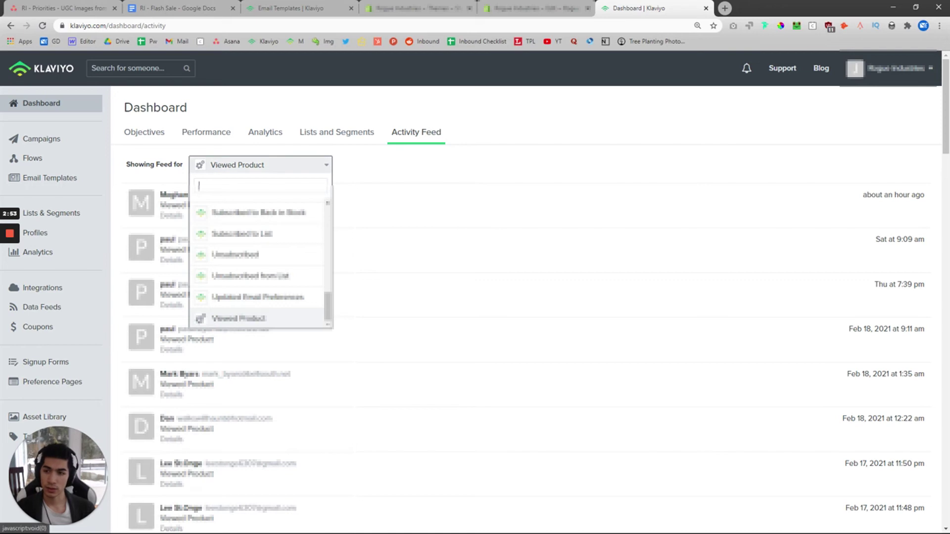
{"action": "scroll", "coordinate": [260, 262], "scroll_direction": "up", "scroll_amount": 1}
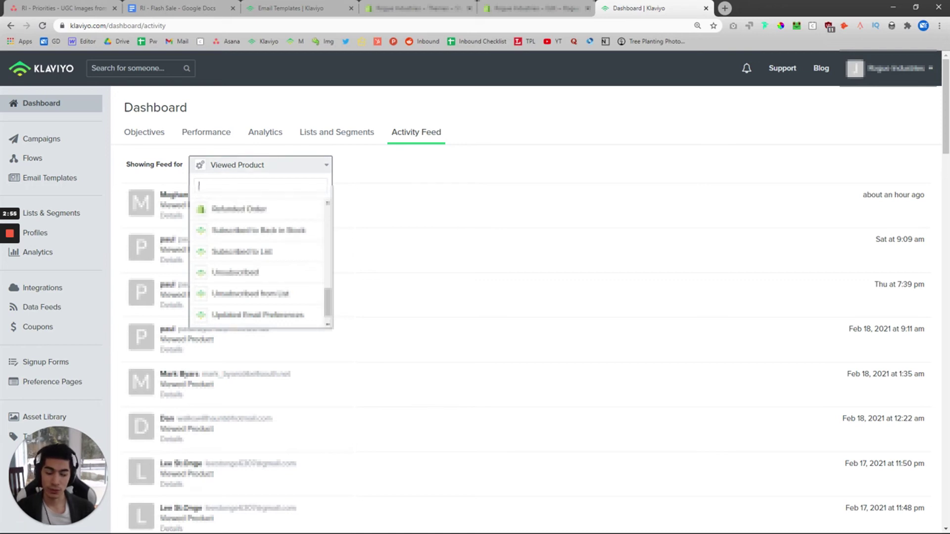
{"action": "key", "text": "Escape"}
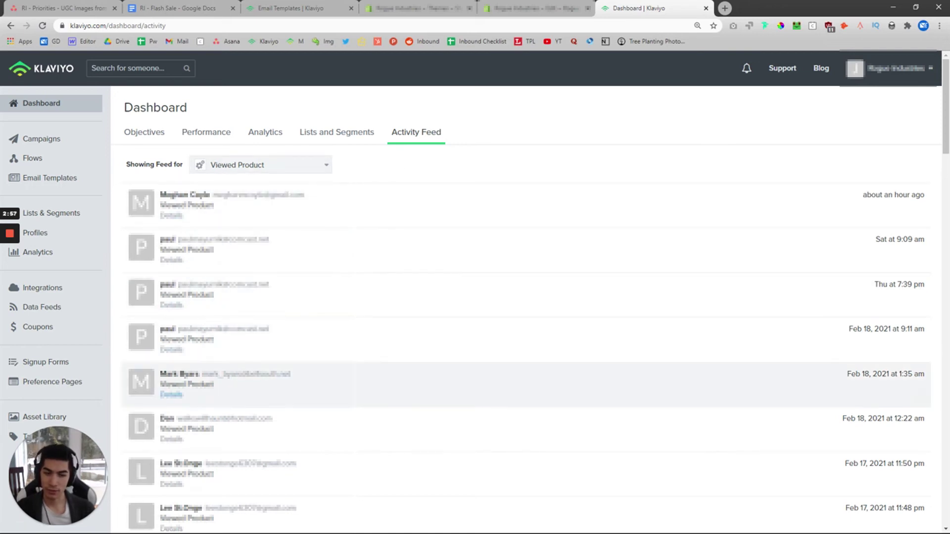